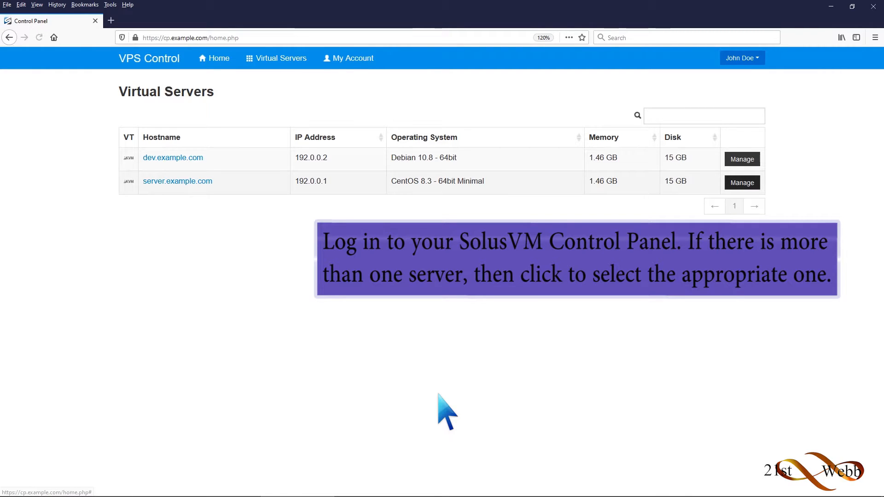
Step: Open the management page of server.example.com and set its boot order to (1) CDROM (2) Hard Disk
left_click(210, 182)
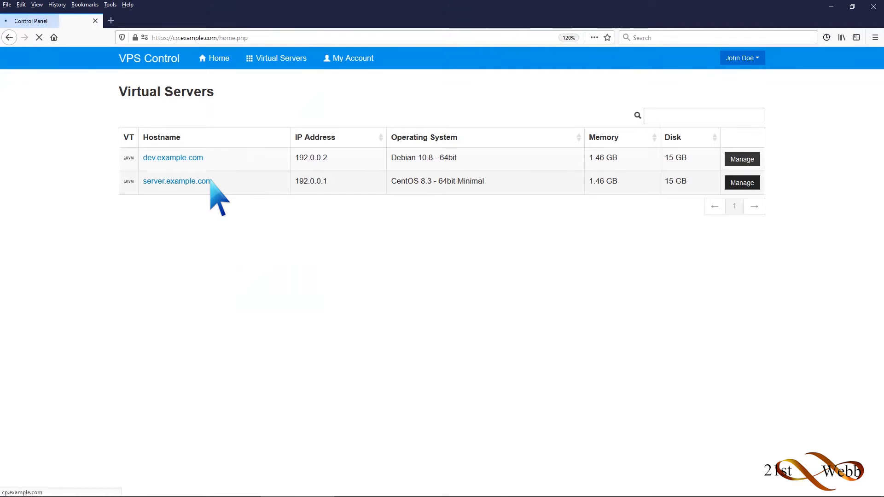
scroll(210, 180, "down", 2)
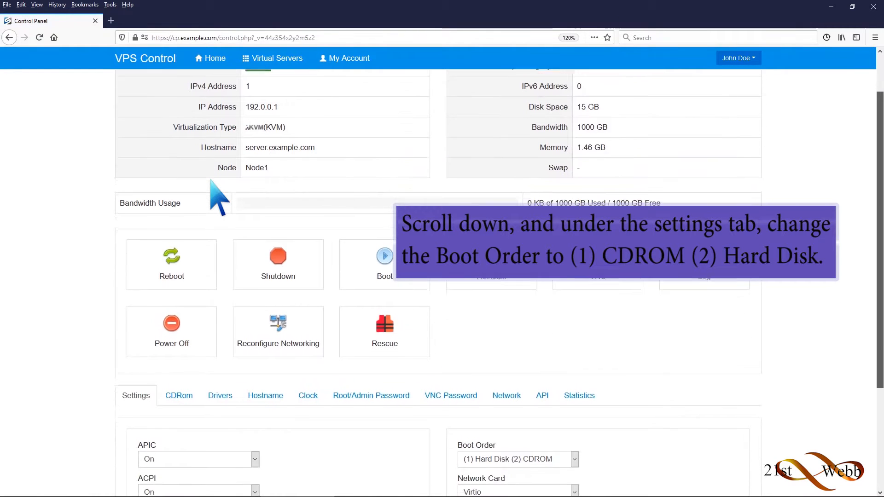
scroll(211, 181, "down", 3)
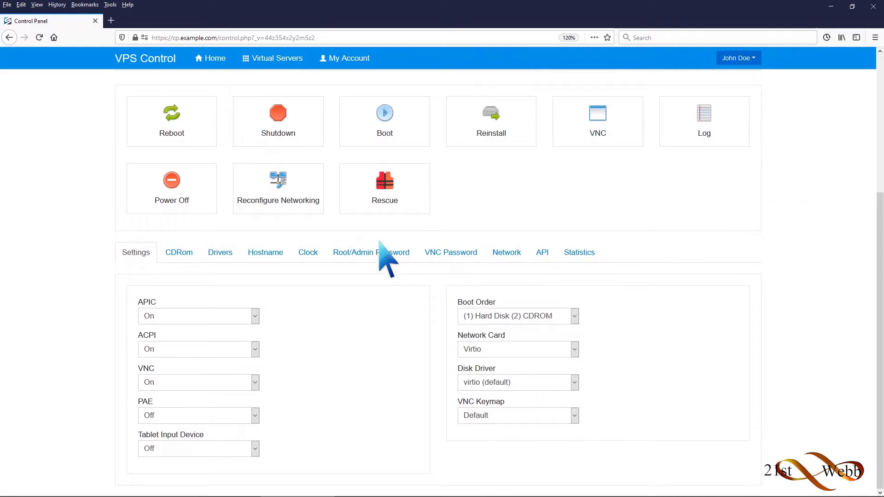
left_click(574, 316)
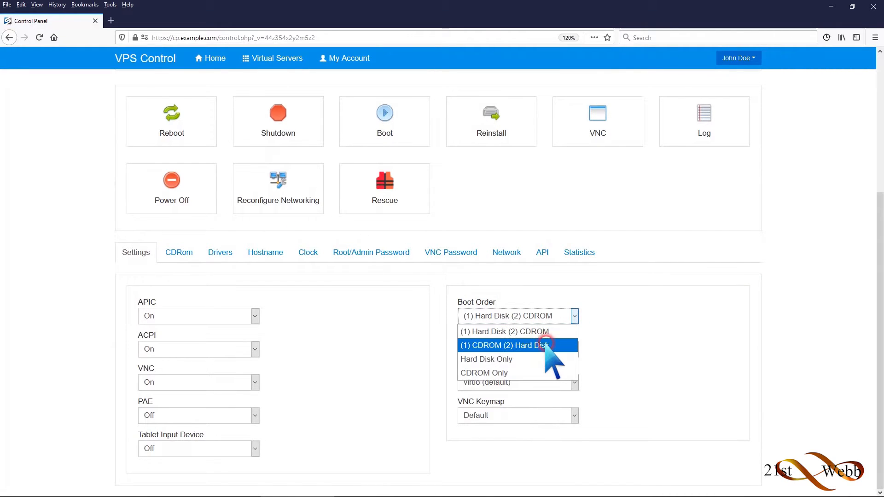
left_click(547, 345)
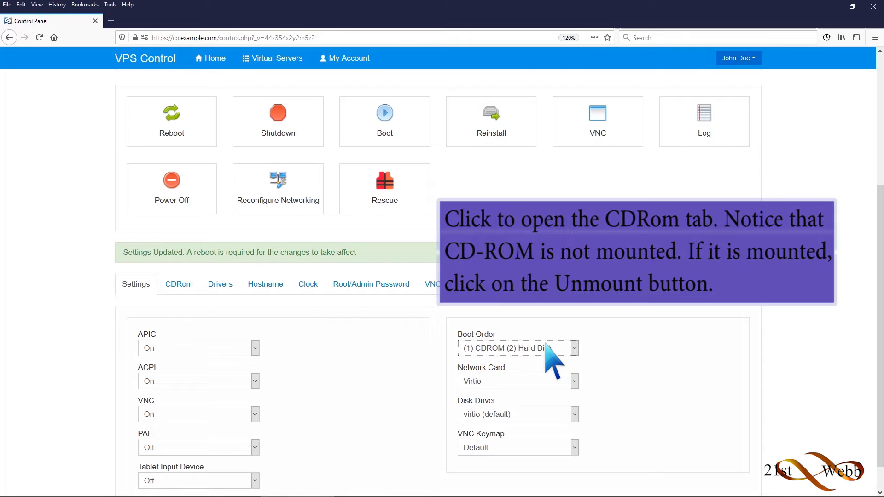
Step: Mount the CentOS 8.3 - 64bit Minimal image on the virtual server's CD-ROM
left_click(177, 284)
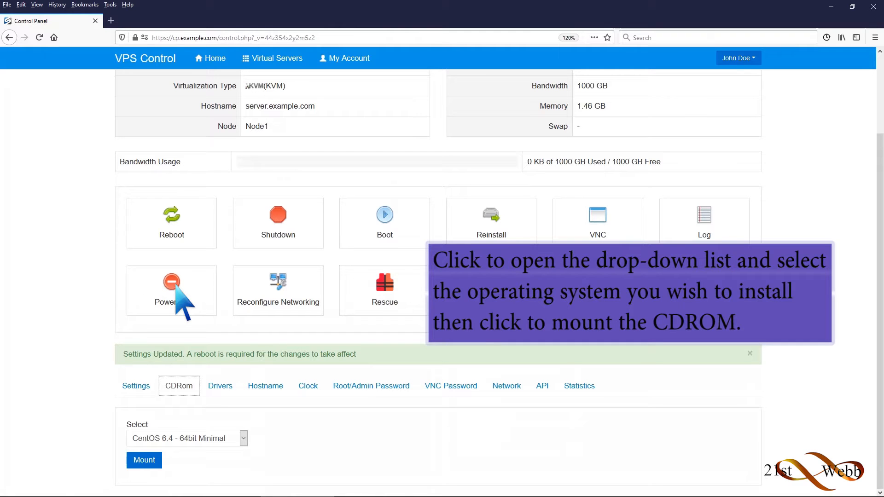
left_click(243, 439)
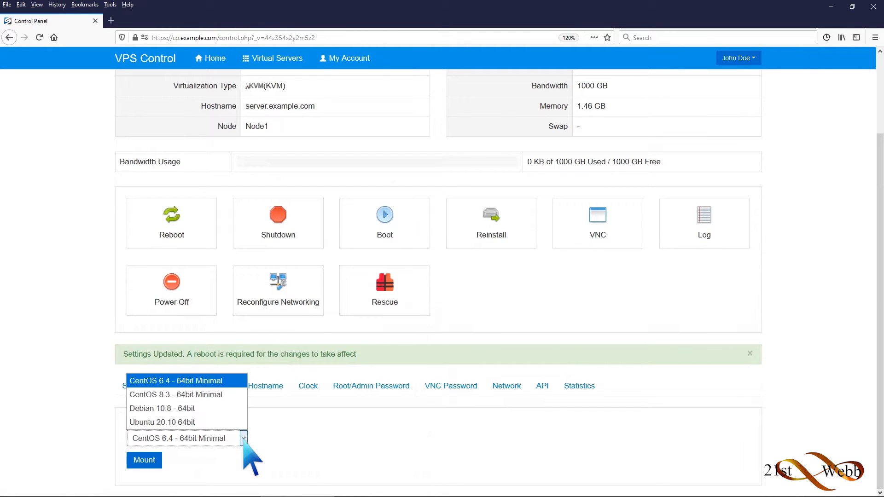
left_click(213, 394)
left_click(157, 461)
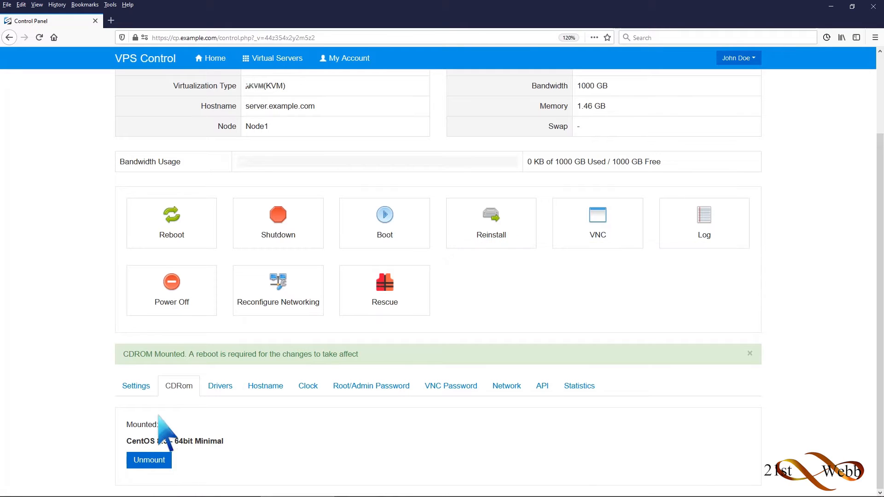
Step: Reboot the virtual server to apply the CD-ROM boot settings and confirm the reboot
left_click(166, 233)
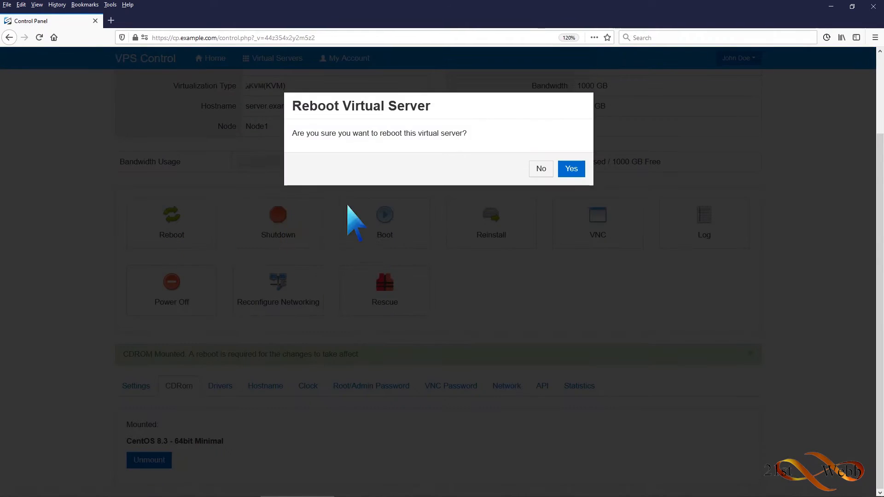
left_click(571, 169)
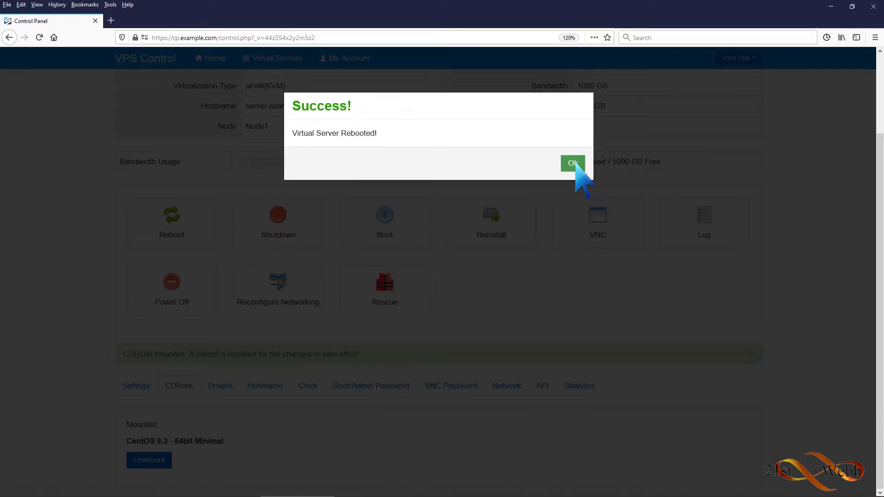
left_click(574, 165)
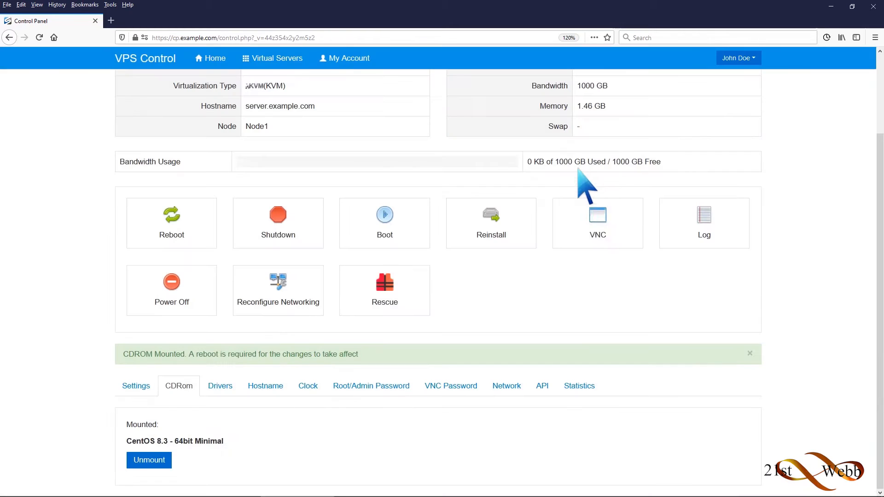
Step: Connect to the server with the HTML5 VNC Client SSL and continue the CentOS installer in English (United States)
left_click(596, 221)
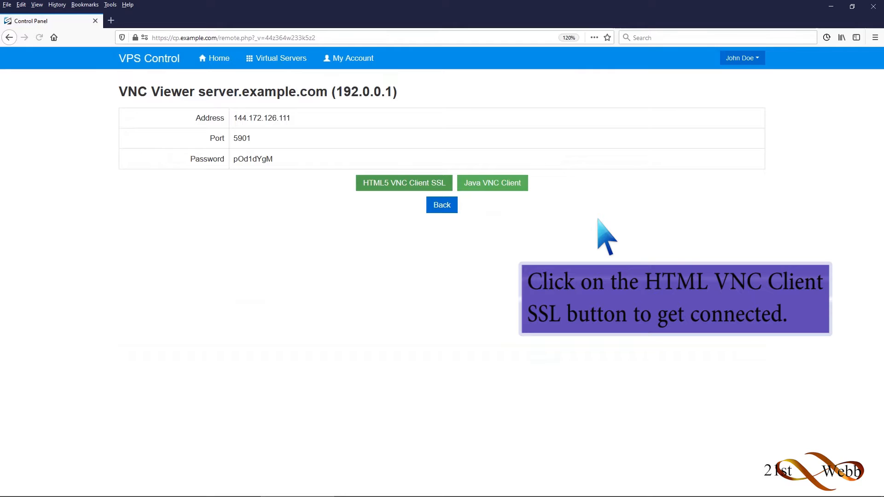
left_click(443, 184)
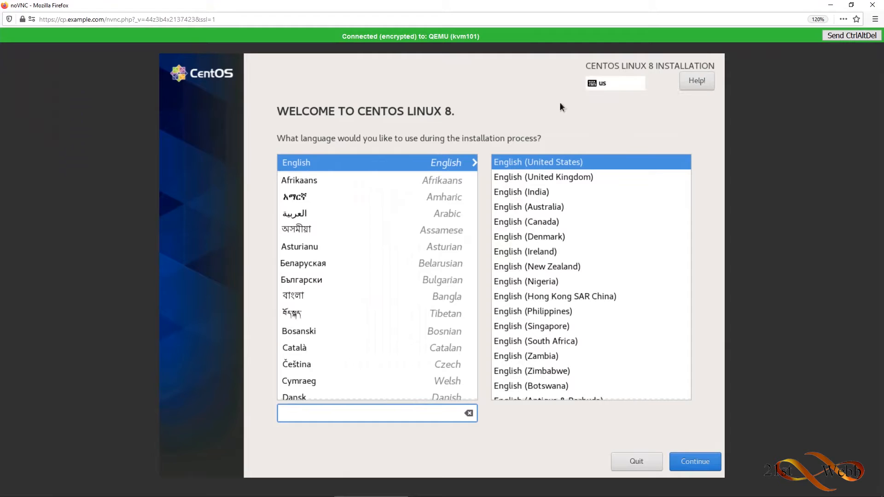
left_click(699, 461)
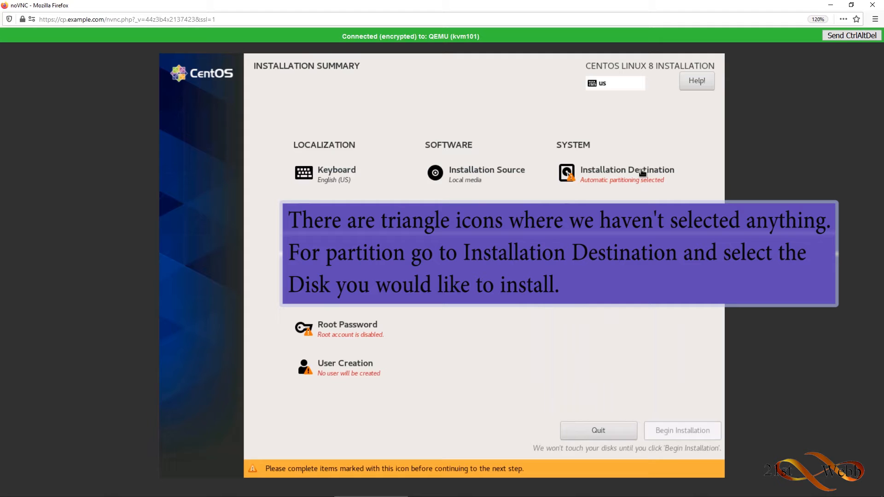
Step: Select the 15 GiB vda disk as the installation destination, keeping automatic storage configuration
left_click(642, 172)
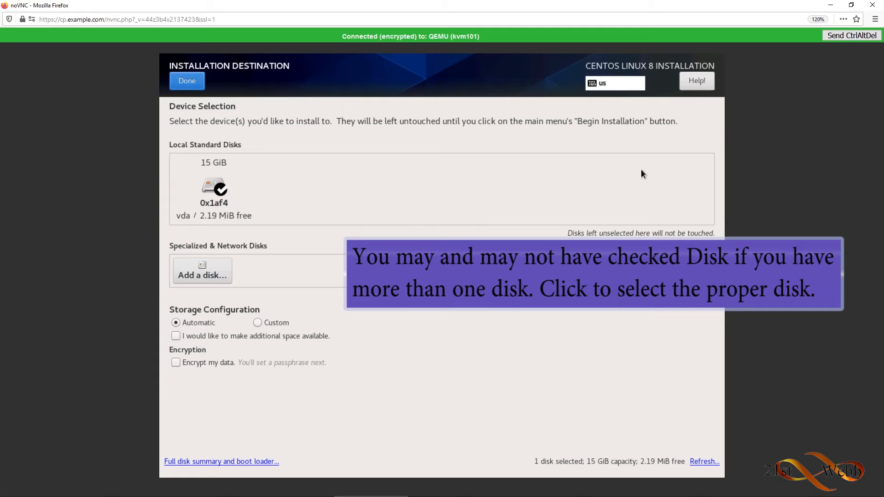
left_click(220, 187)
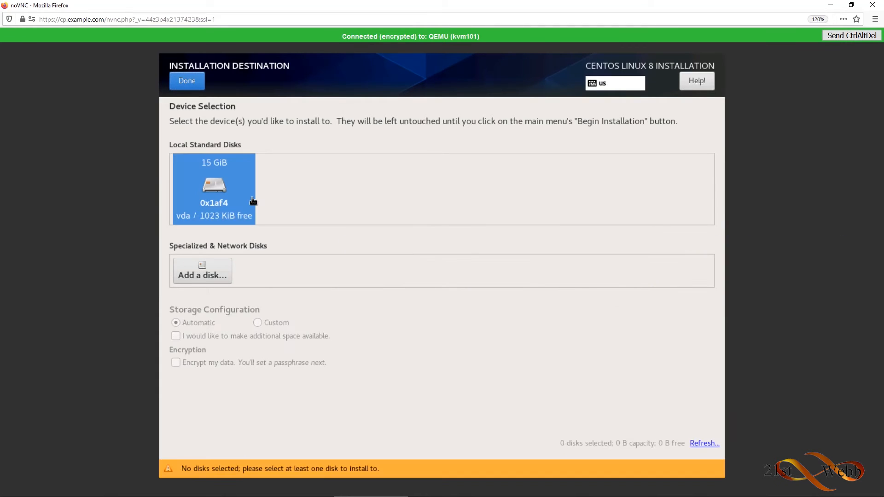
left_click(220, 186)
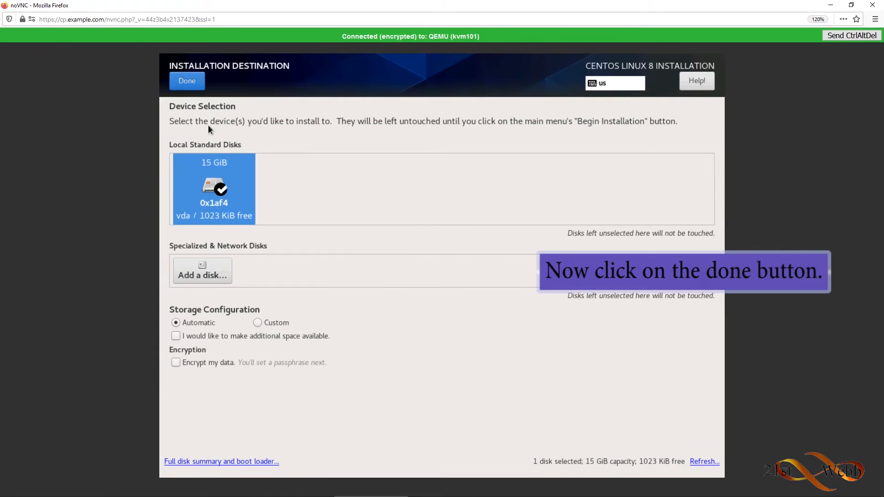
left_click(187, 81)
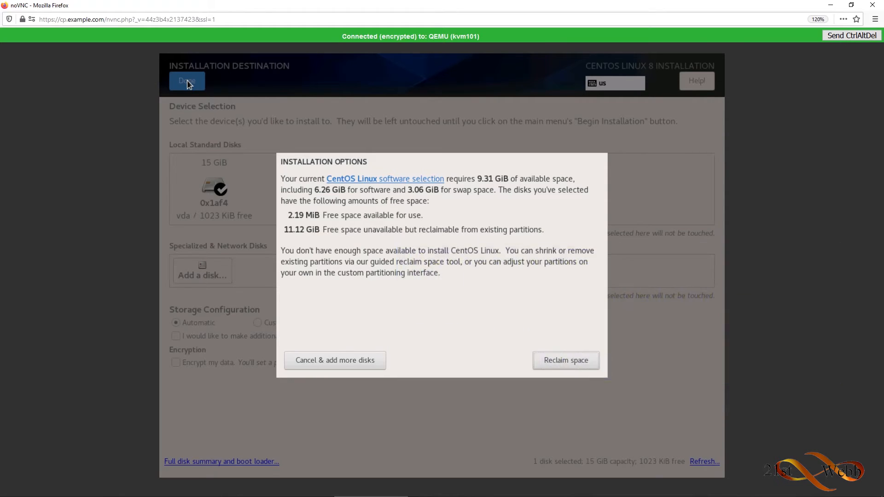
Step: Reclaim the disk space by marking all existing partitions on the 15 GiB disk for deletion
left_click(546, 360)
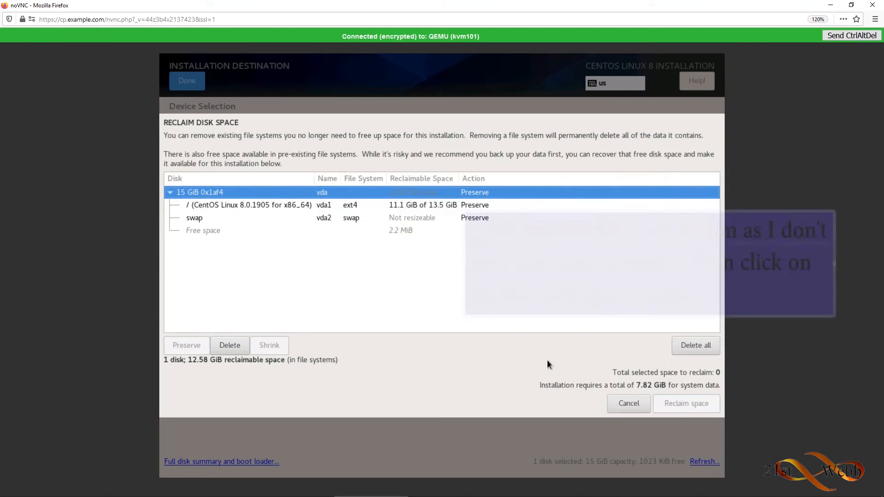
left_click(704, 345)
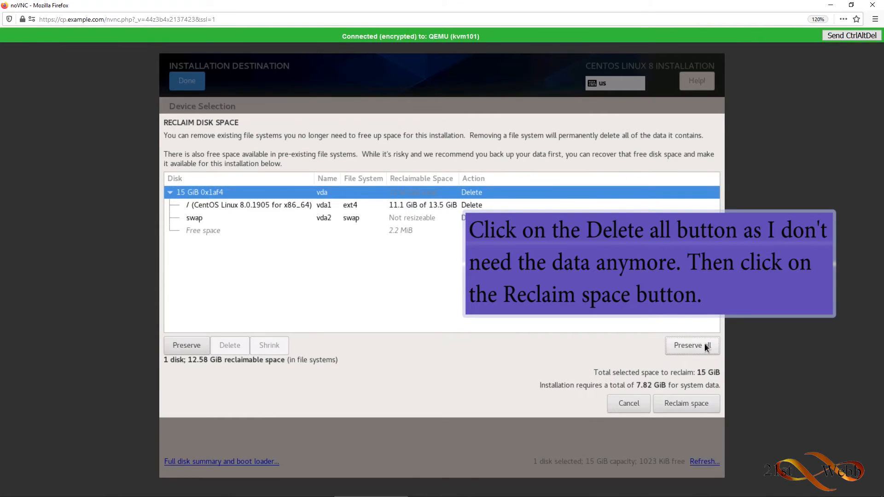
left_click(691, 405)
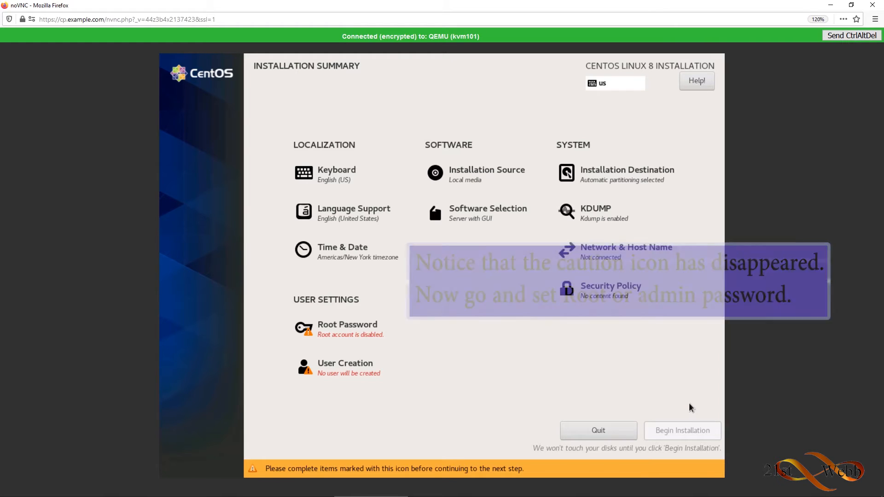
Step: Enter and confirm the root password, accepting it despite its weak rating
left_click(373, 339)
type("•••••••")
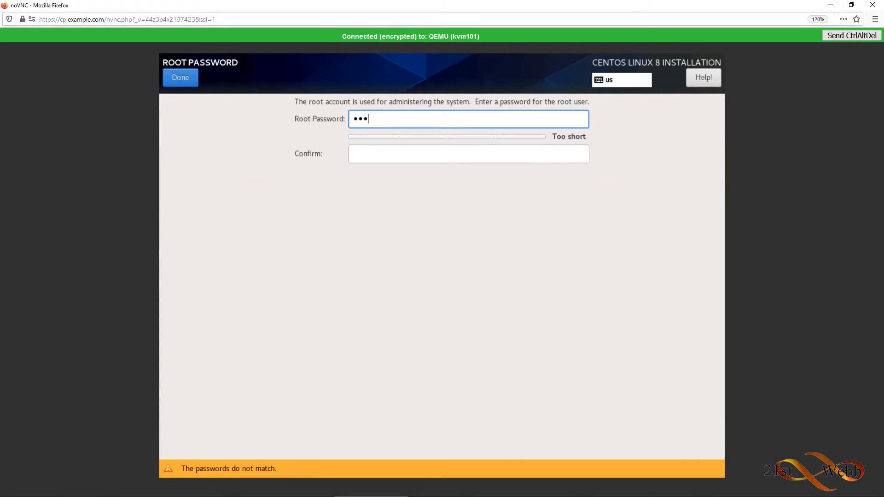
left_click(374, 150)
type("•••••••")
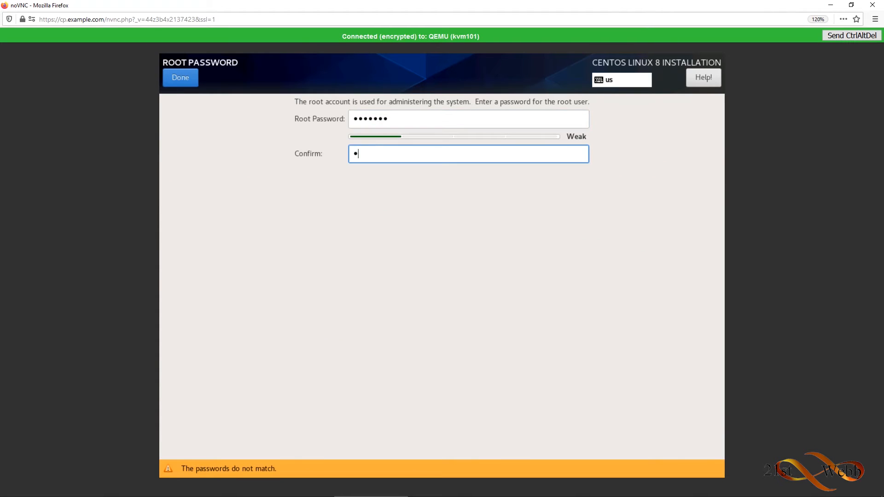
left_click(187, 77)
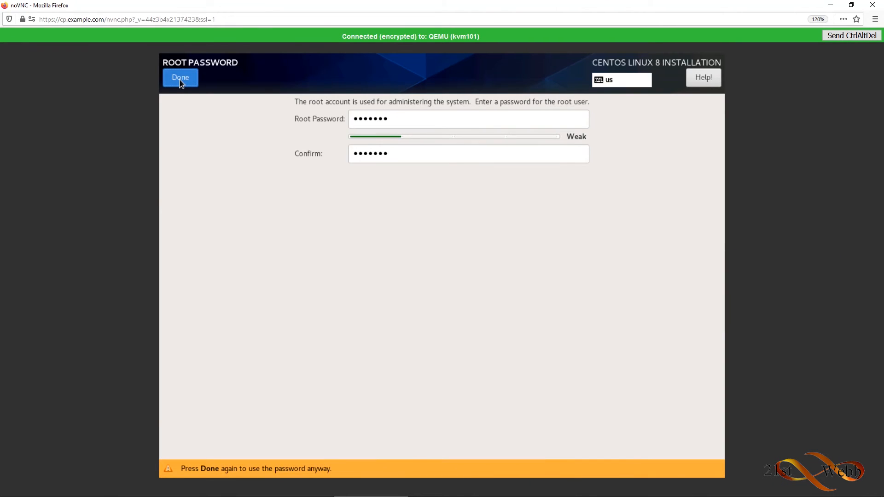
left_click(180, 81)
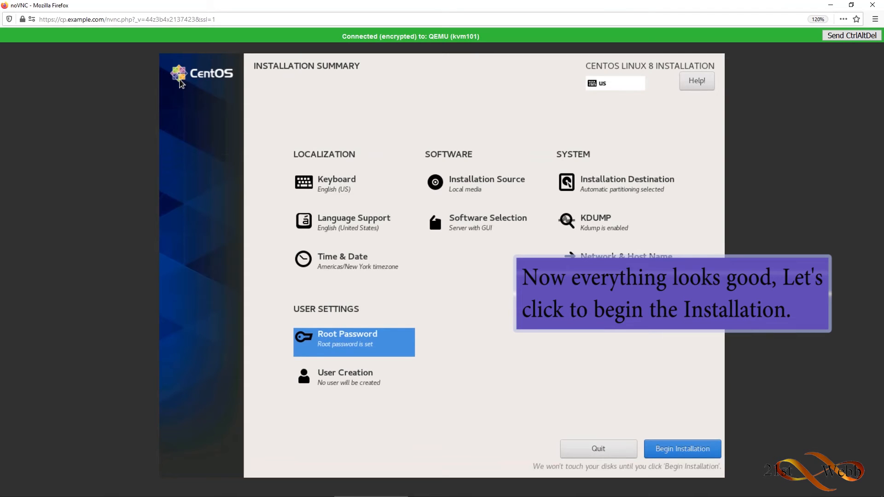
Step: Run the CentOS installation and reboot the system once it completes, leaving the remote console
left_click(664, 445)
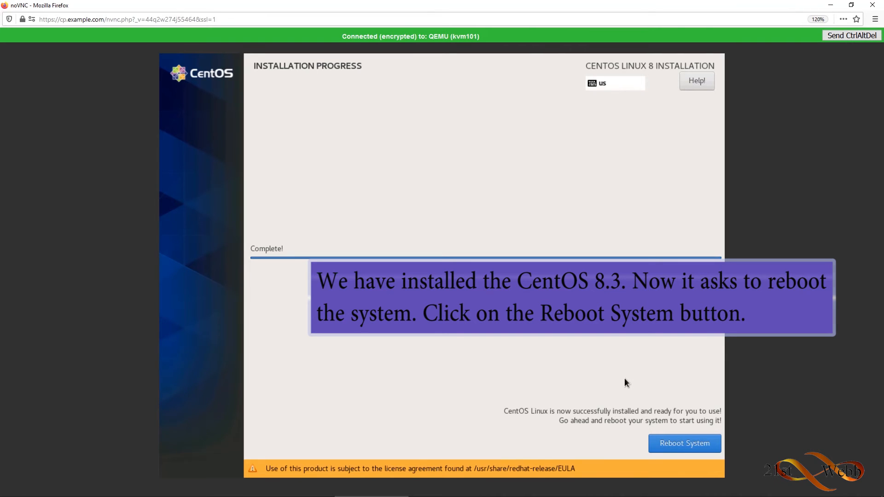
left_click(674, 441)
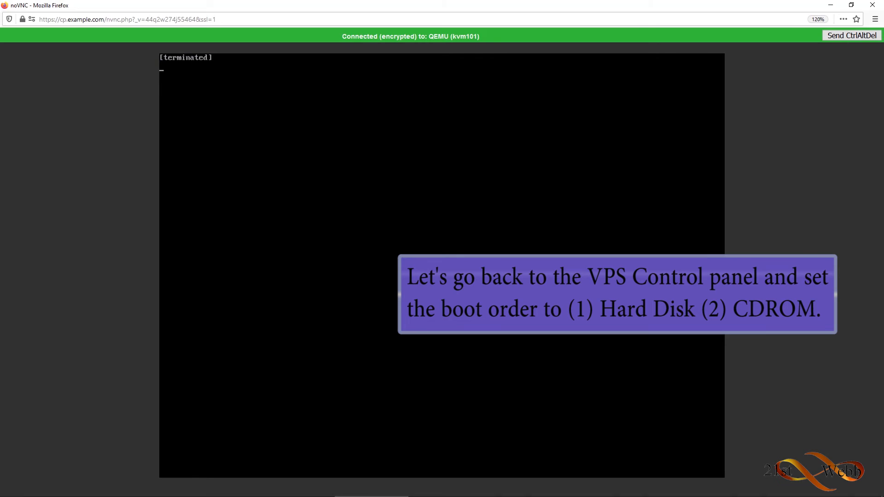
left_click(872, 4)
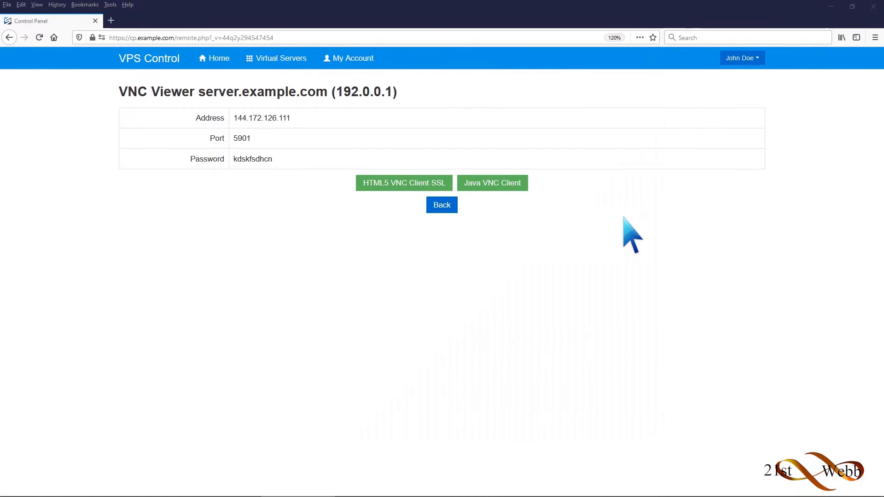
Step: Return to the server's management page and set the boot order to (1) Hard Disk (2) CDROM
left_click(450, 206)
scroll(458, 221, "down", 5)
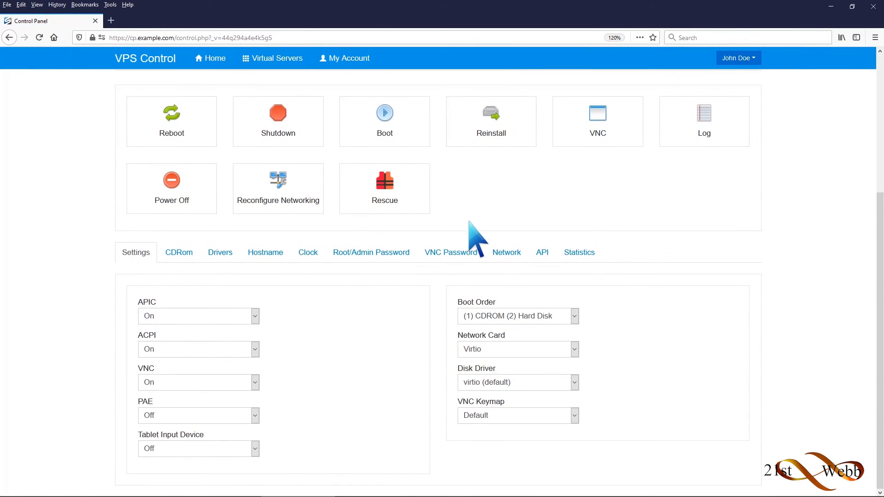
left_click(574, 315)
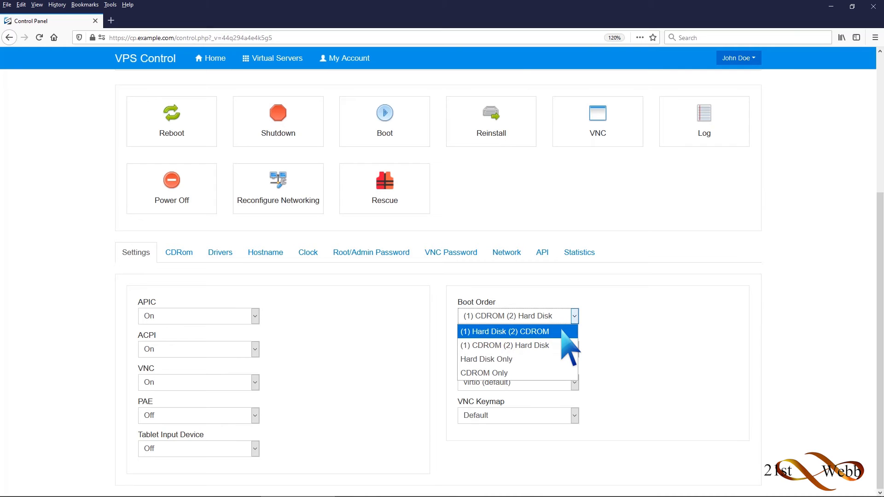
left_click(562, 330)
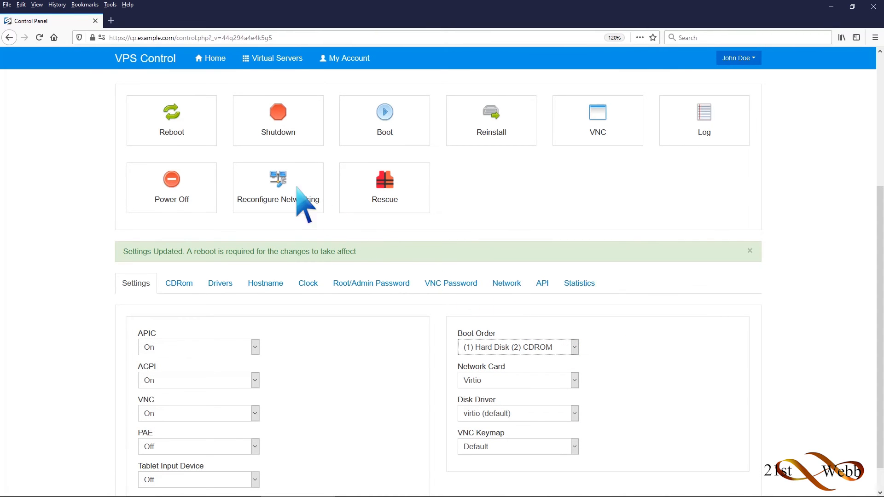
Step: Reboot the virtual server with the hard-disk boot order and reopen its VNC console
left_click(181, 125)
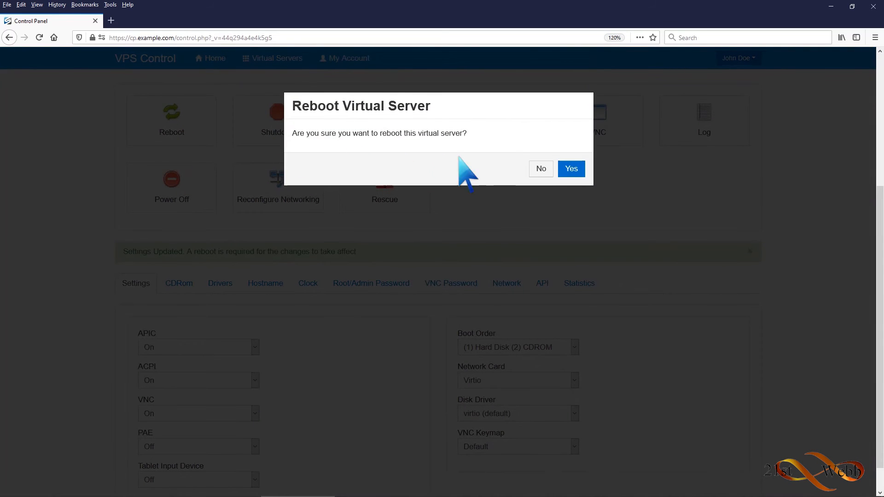
left_click(571, 169)
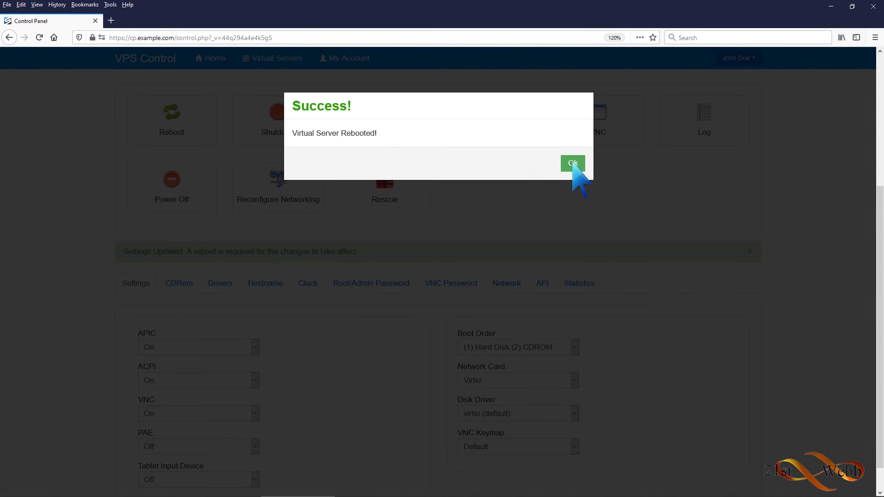
left_click(573, 164)
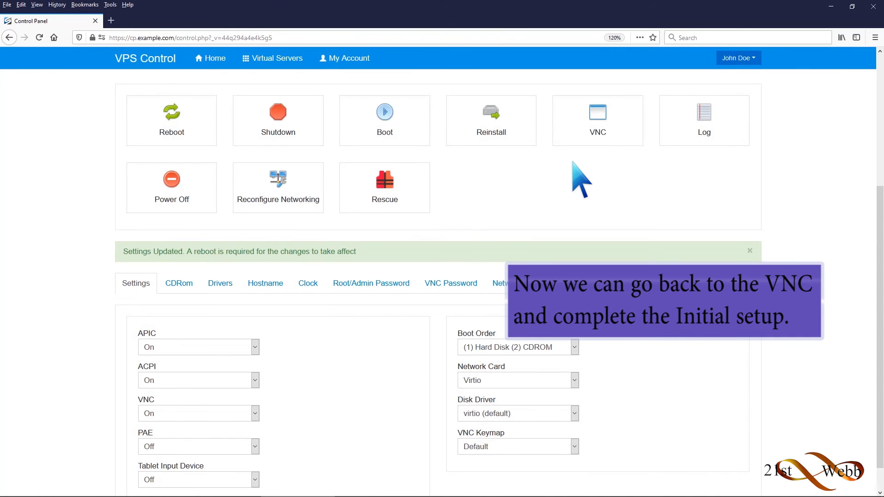
left_click(594, 139)
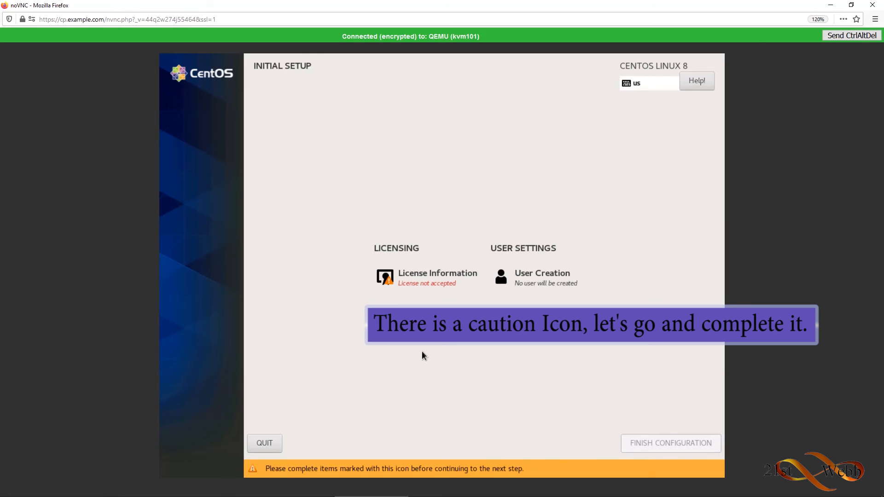
Step: Accept the CentOS license agreement and finish the initial setup configuration
left_click(429, 298)
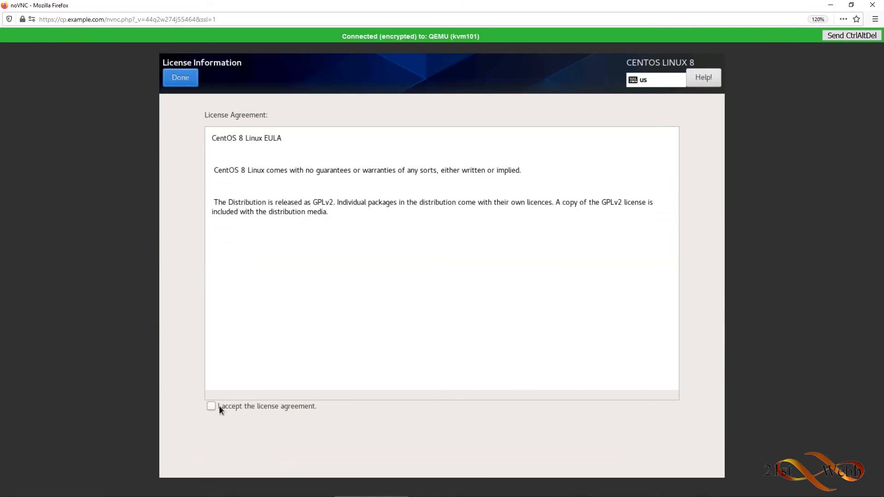
left_click(211, 406)
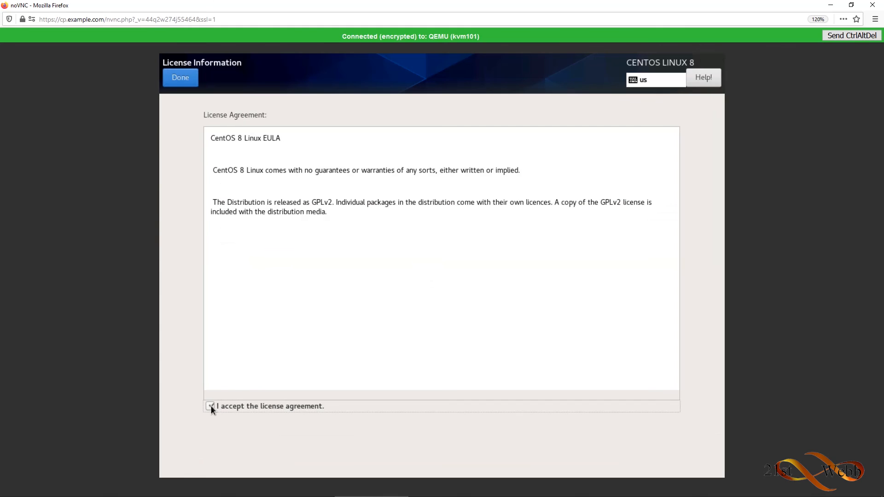
left_click(184, 77)
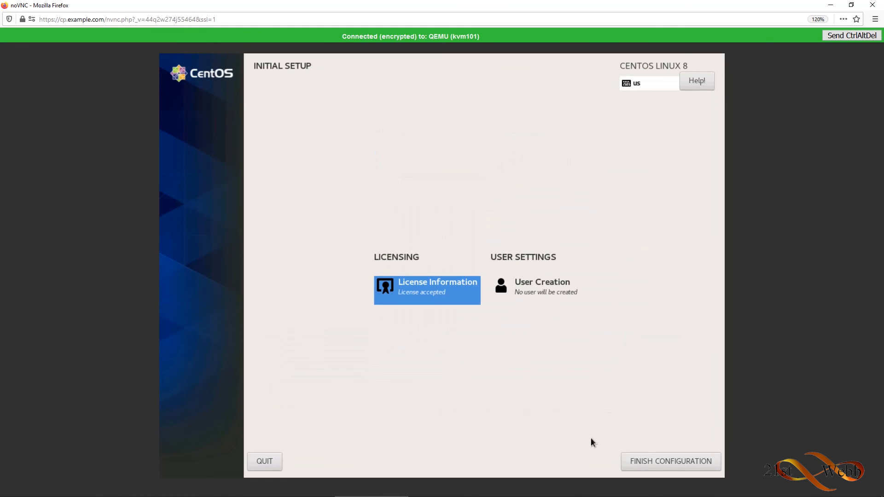
left_click(653, 459)
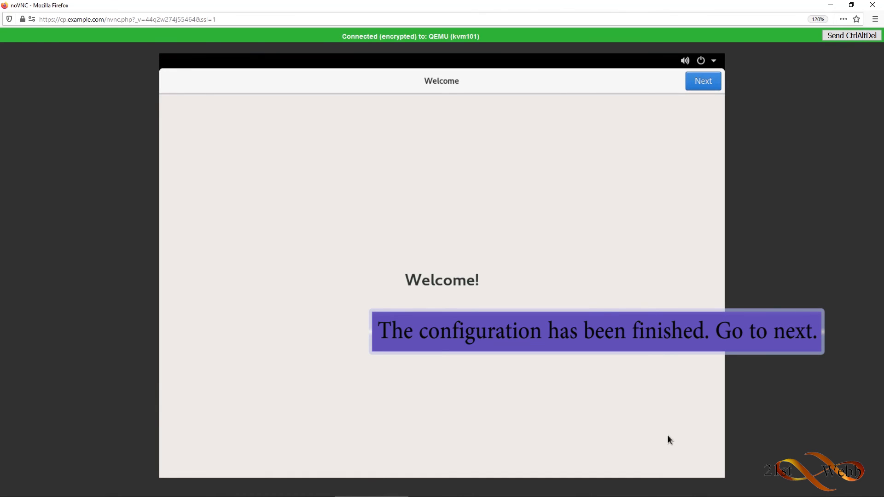
Step: Go through the welcome setup with Location Services turned off and without connecting any online accounts
left_click(701, 87)
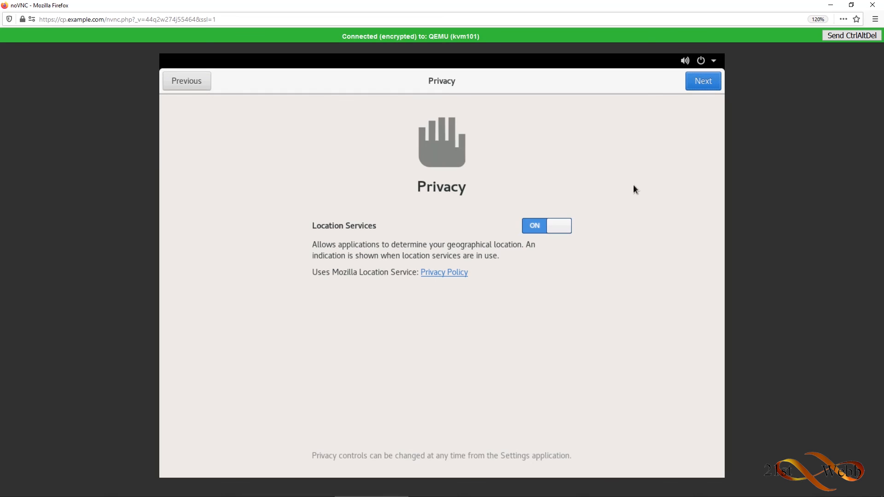
left_click(561, 225)
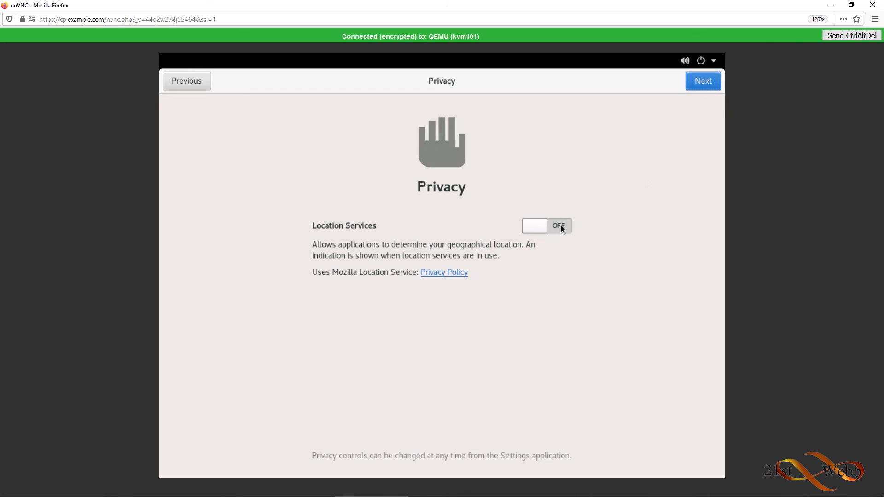
left_click(706, 82)
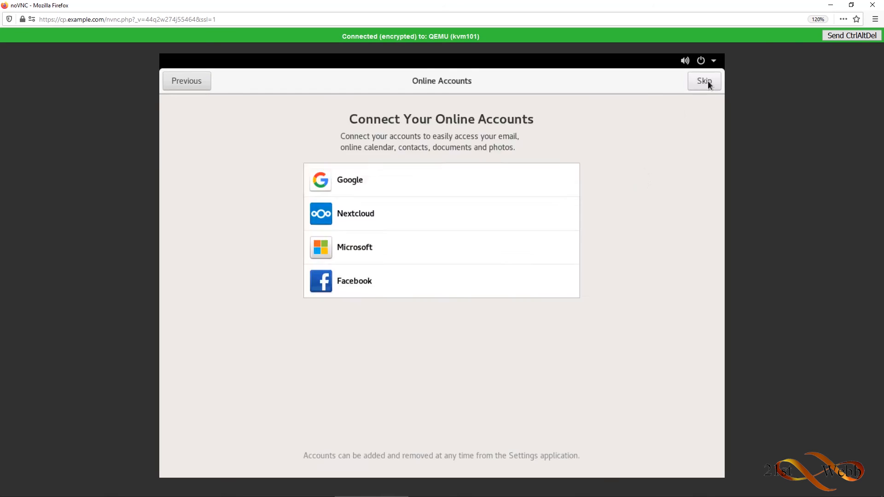
left_click(704, 81)
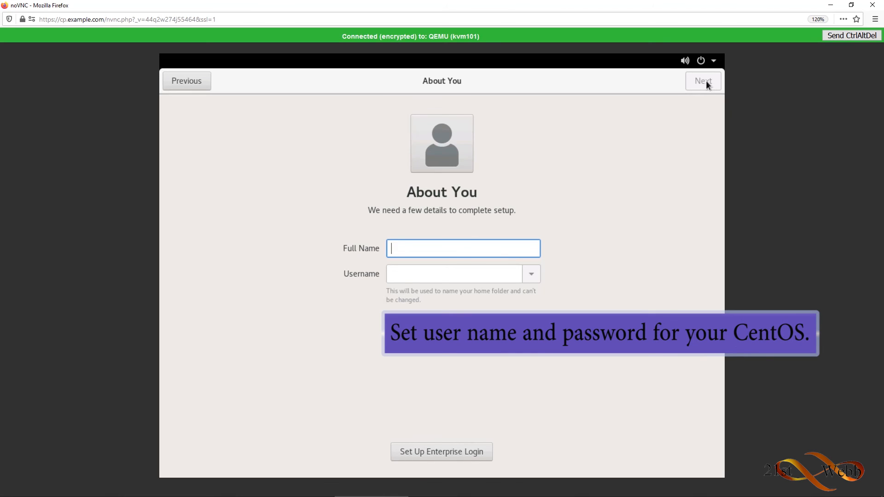
Step: Enter the user's full name for the new account, keep the suggested username, and continue to the password page
type("Jo")
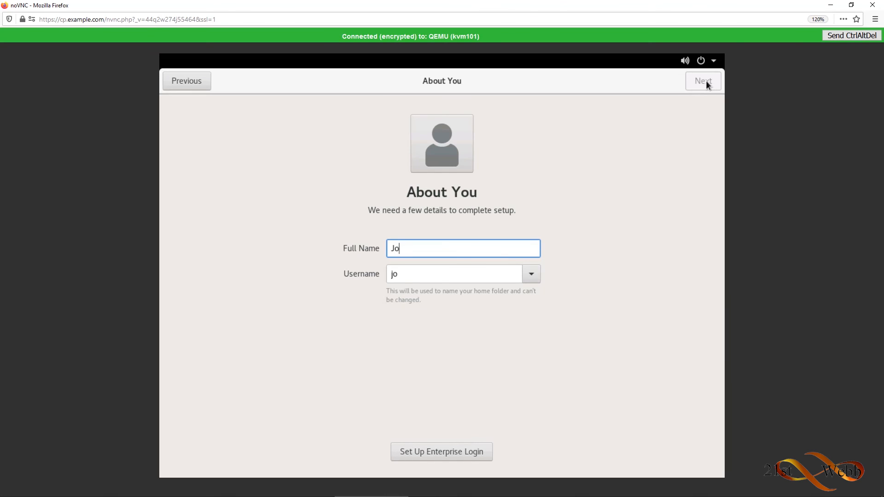
type("hn Doe")
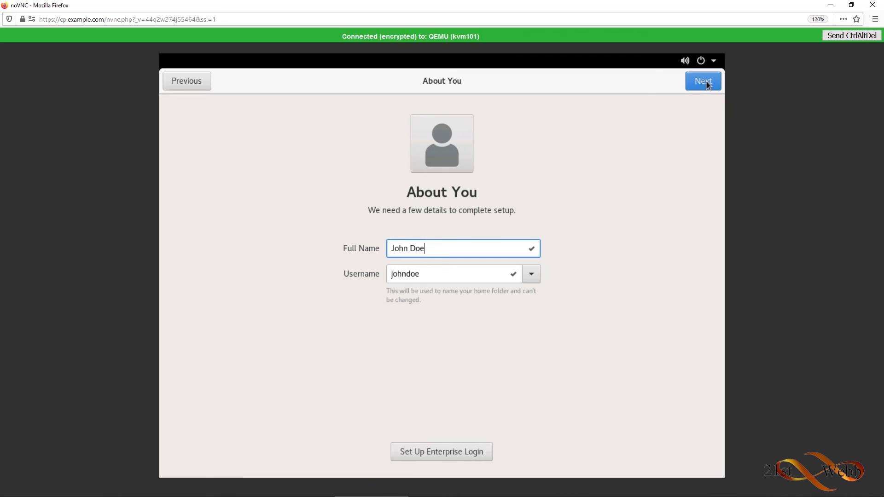
left_click(707, 83)
Step: Enter and confirm the password for the new user account, and submit it
type("****")
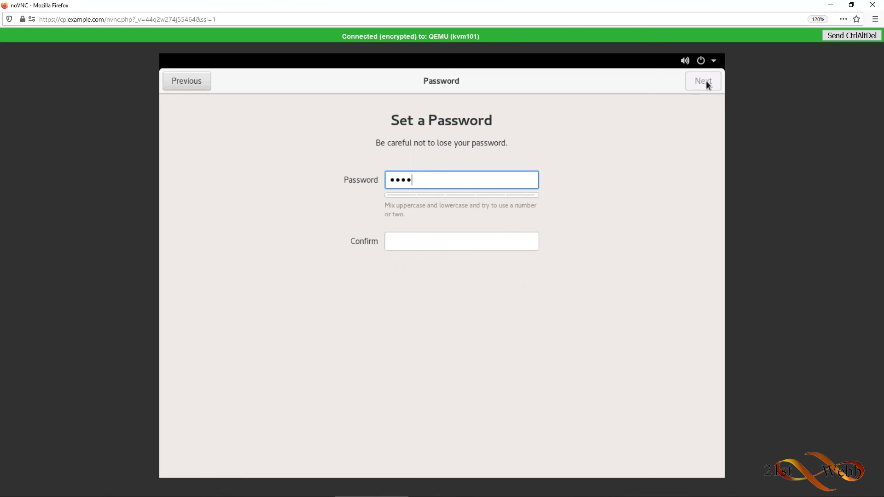
type("***")
left_click(448, 236)
type("**")
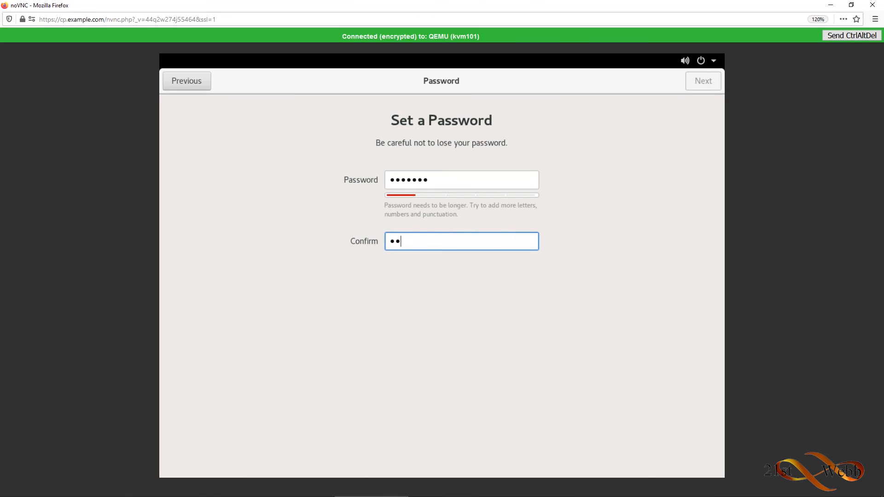
type("*****")
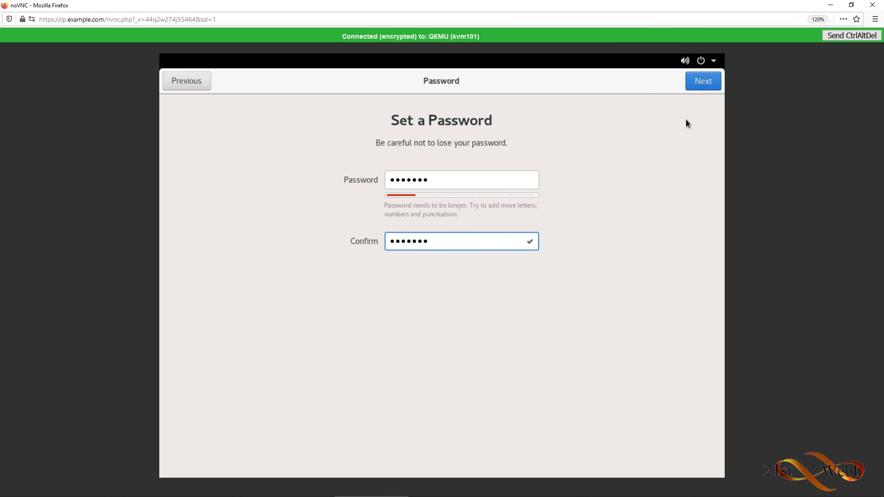
left_click(708, 82)
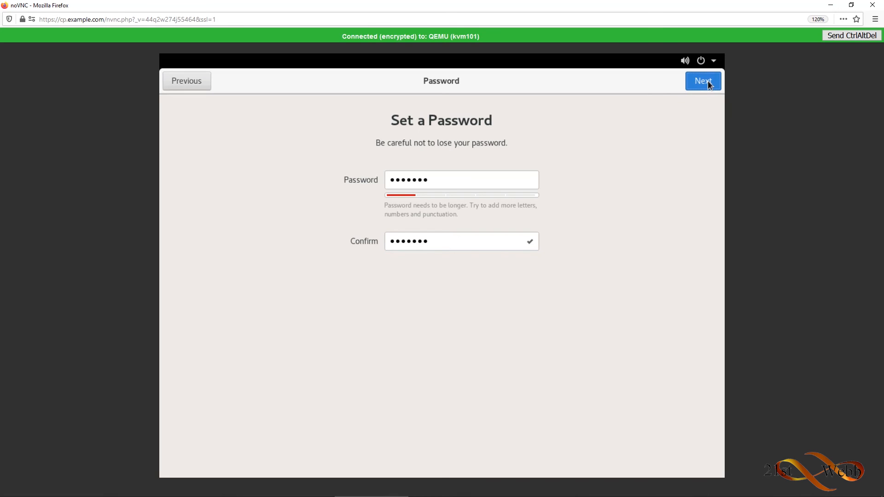